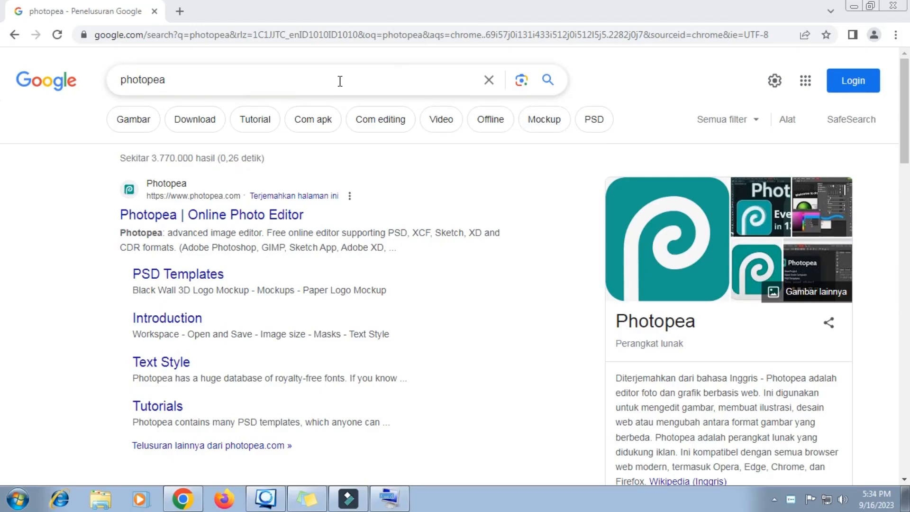
Open the Photopea online photo editor from the Google search results
{"action": "left_click", "coordinate": [268, 81]}
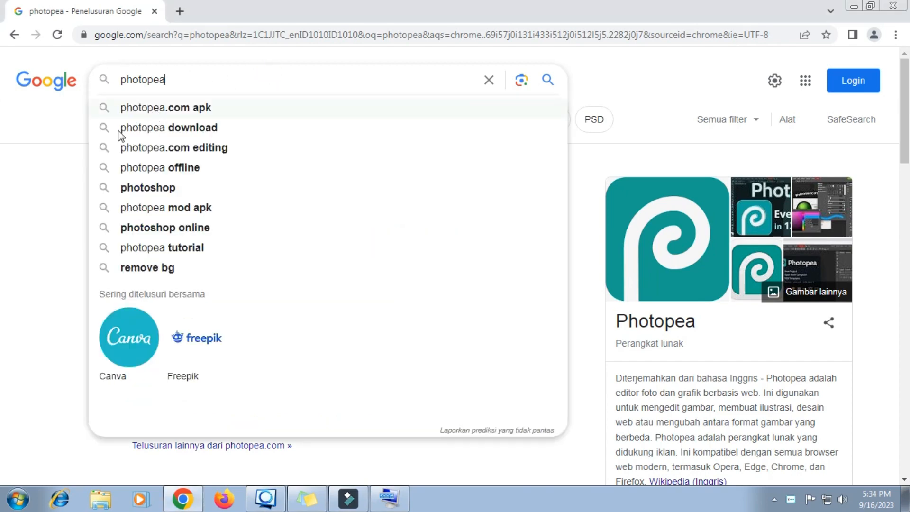
{"action": "left_click", "coordinate": [56, 180]}
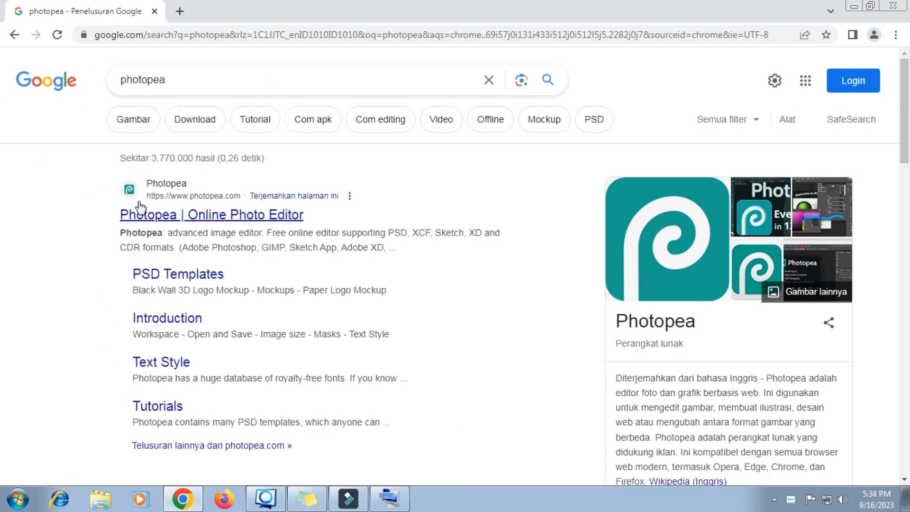
{"action": "left_click", "coordinate": [243, 217]}
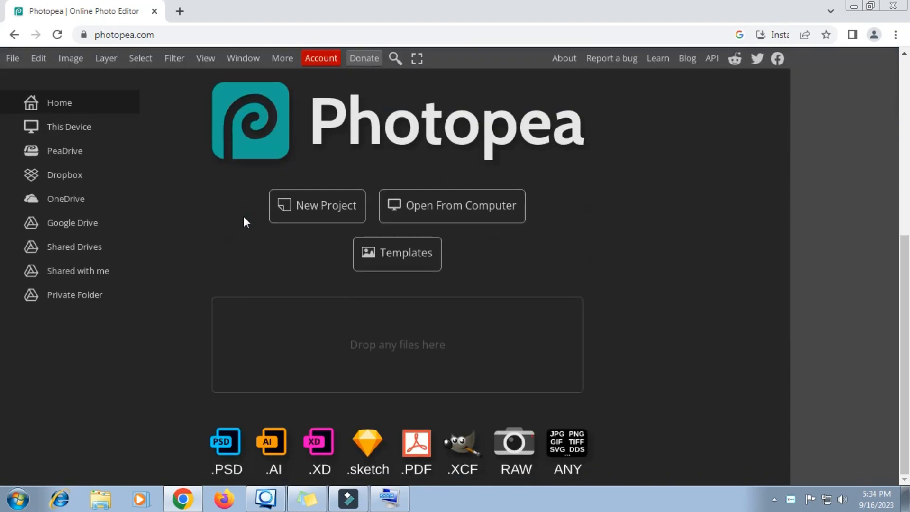
Open the image "lisa blackpiink" from New folder in the computer's Videos library
{"action": "left_click", "coordinate": [418, 208]}
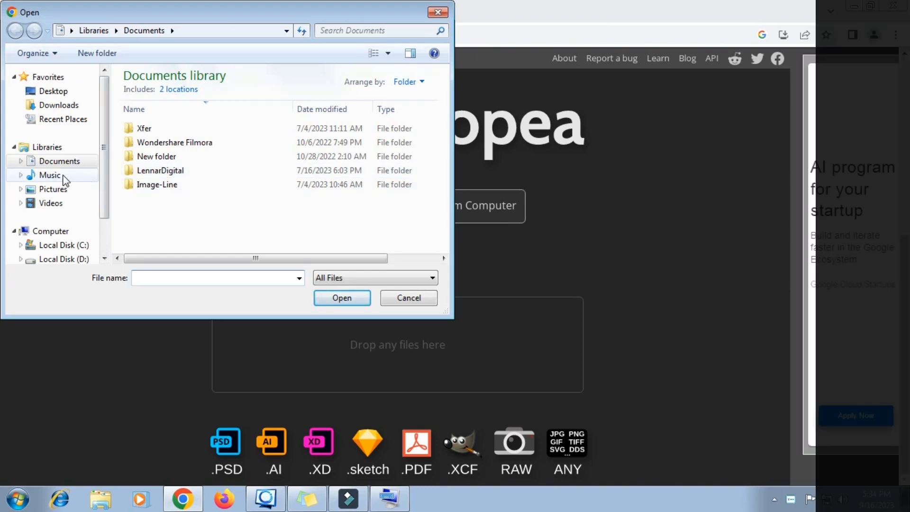
{"action": "left_click", "coordinate": [61, 205]}
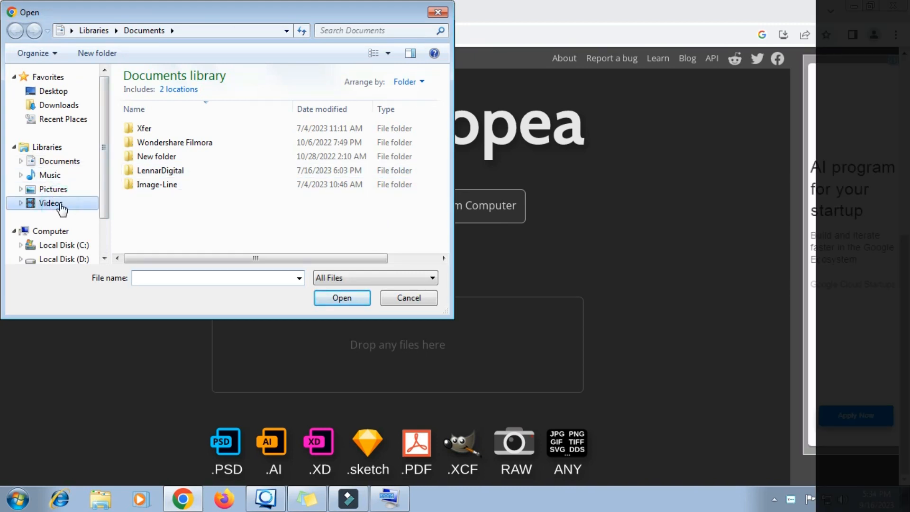
{"action": "double_click", "coordinate": [157, 157]}
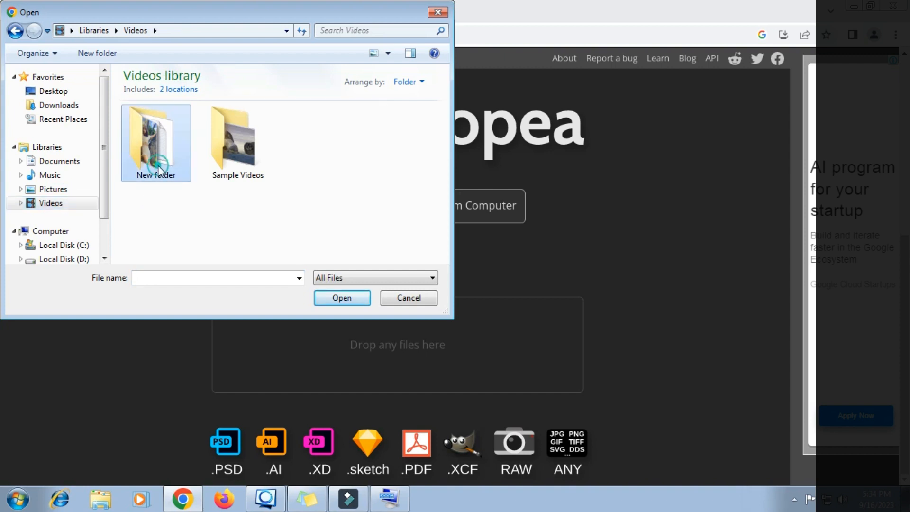
{"action": "left_click", "coordinate": [159, 152]}
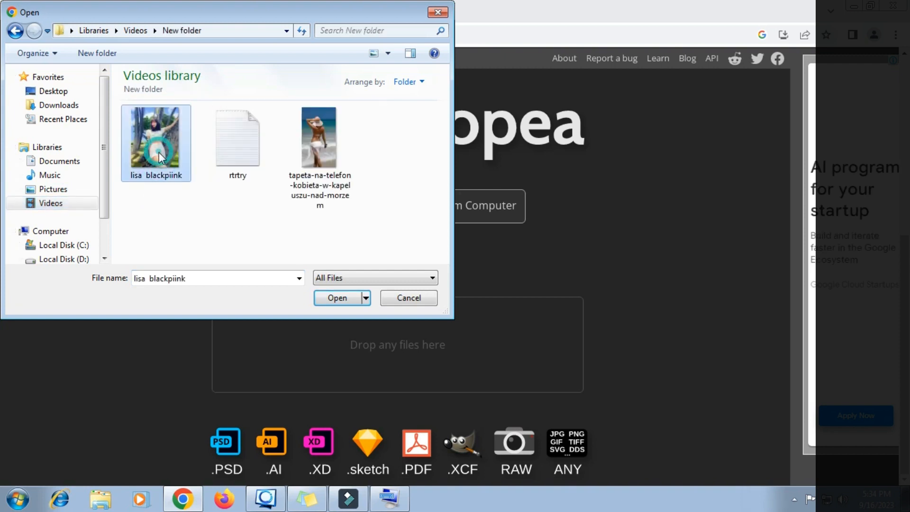
{"action": "left_click", "coordinate": [333, 298]}
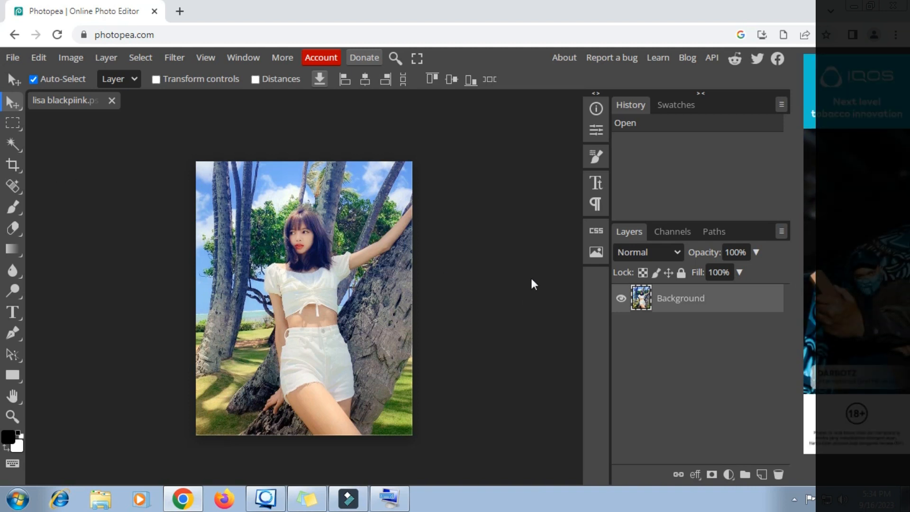
Duplicate the Background layer and show the color swatches
{"action": "right_click", "coordinate": [663, 302]}
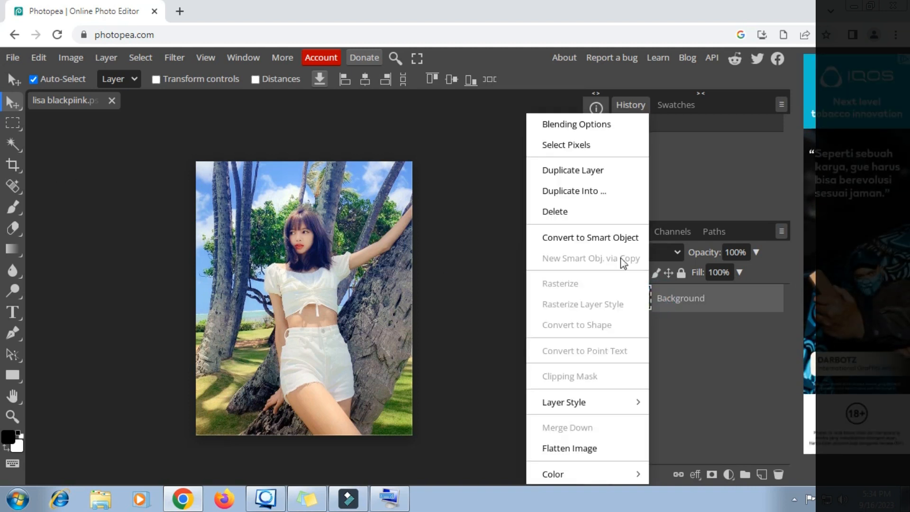
{"action": "left_click", "coordinate": [561, 177]}
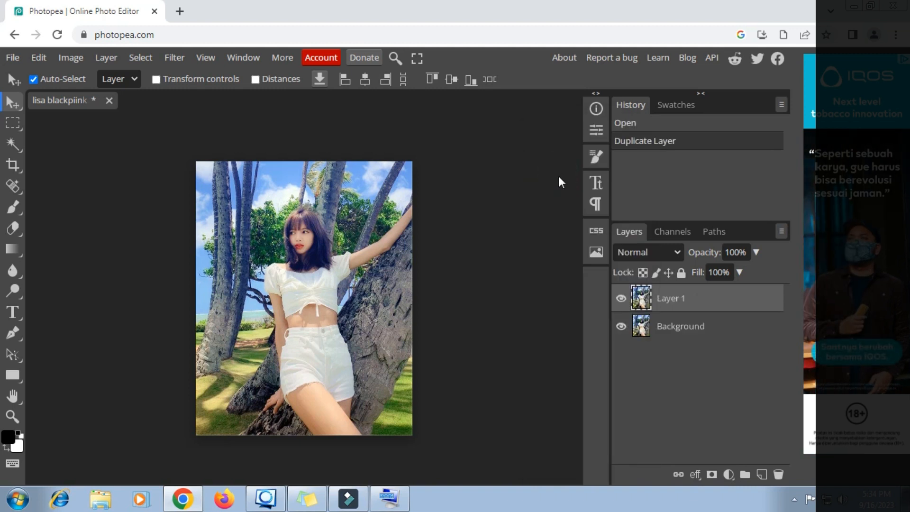
{"action": "left_click", "coordinate": [676, 105]}
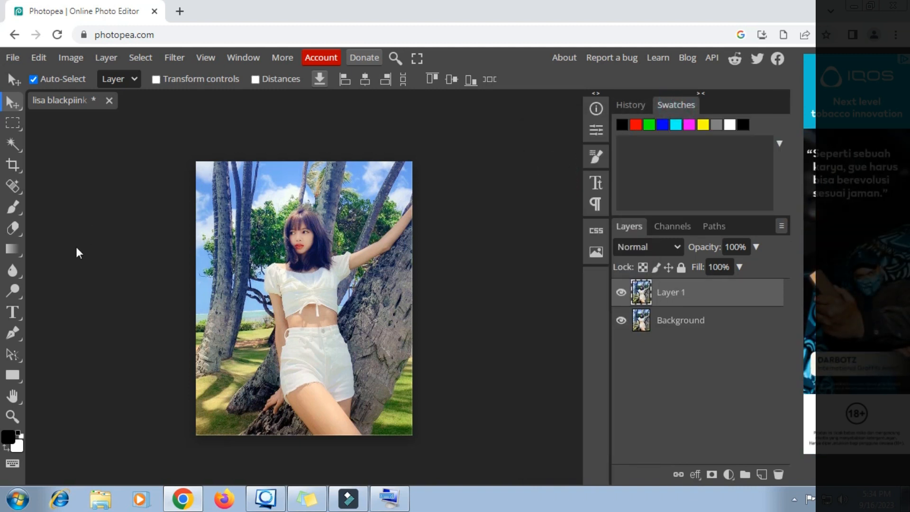
Activate the Magic Replace tool with the duplicated layer selected
{"action": "left_click", "coordinate": [13, 415]}
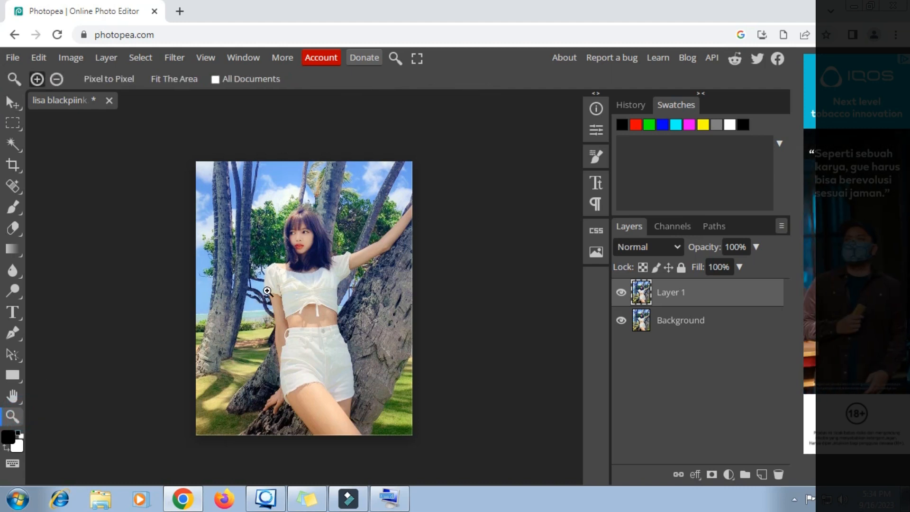
{"action": "left_click", "coordinate": [268, 291]}
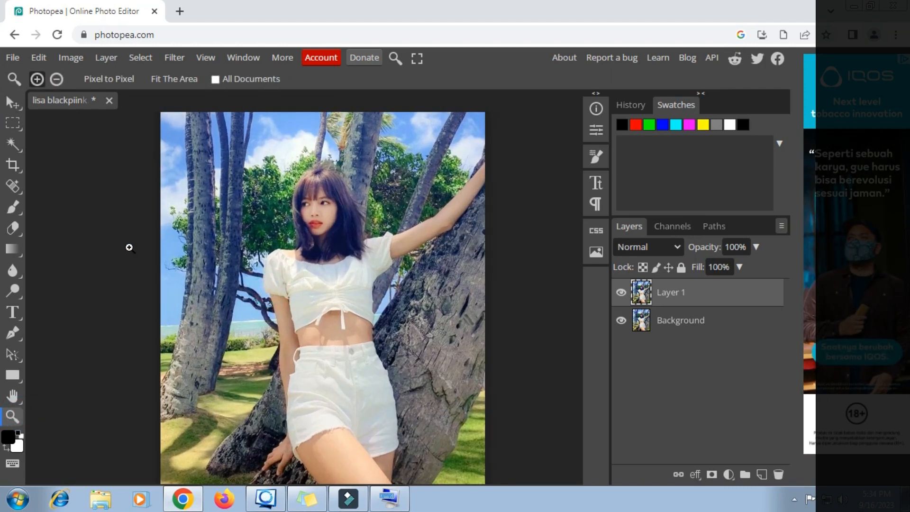
{"action": "left_click", "coordinate": [12, 396]}
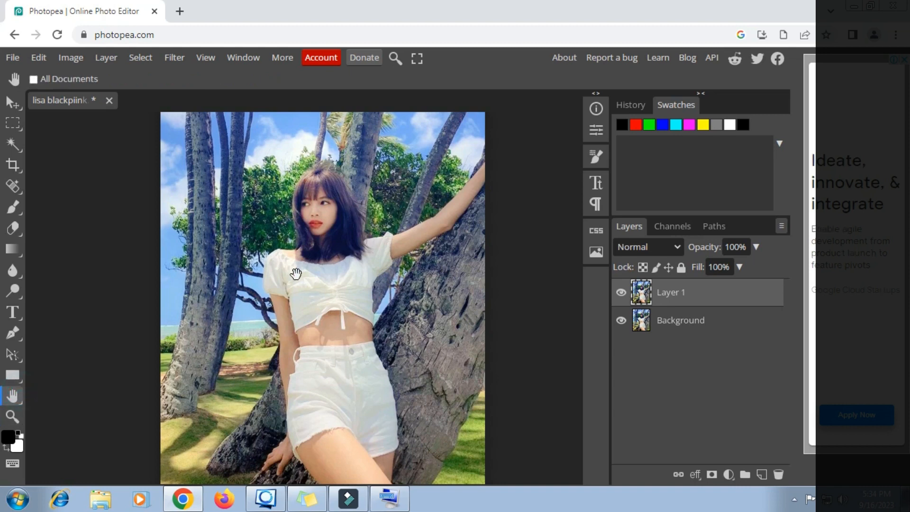
{"action": "left_click_drag", "start_coordinate": [306, 273], "coordinate": [234, 254]}
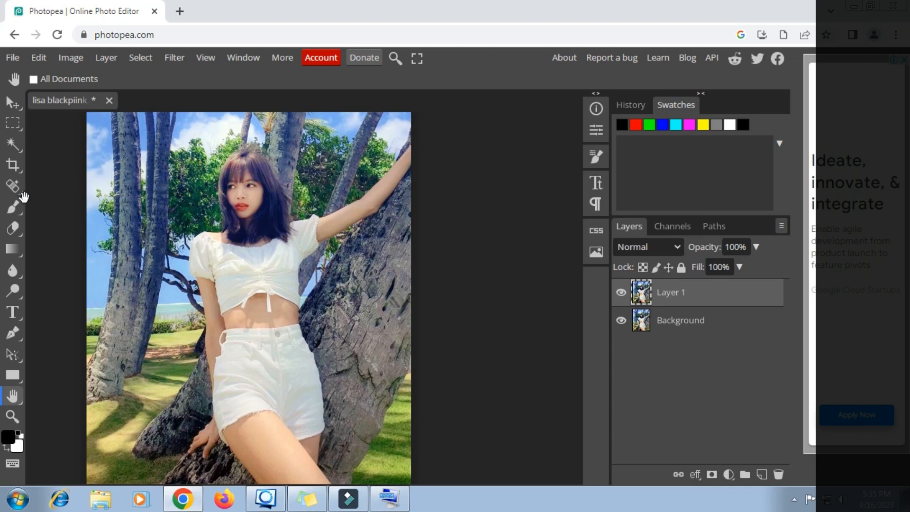
{"action": "left_click", "coordinate": [15, 186]}
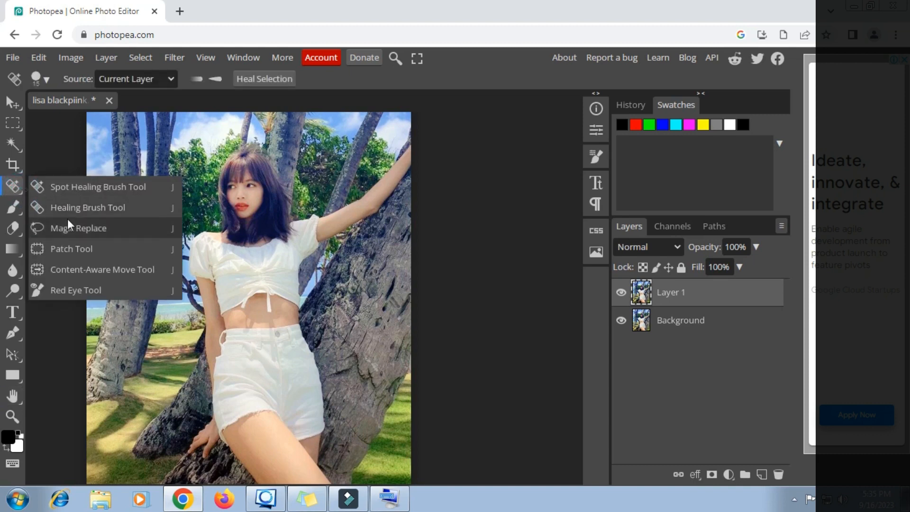
{"action": "left_click", "coordinate": [138, 229]}
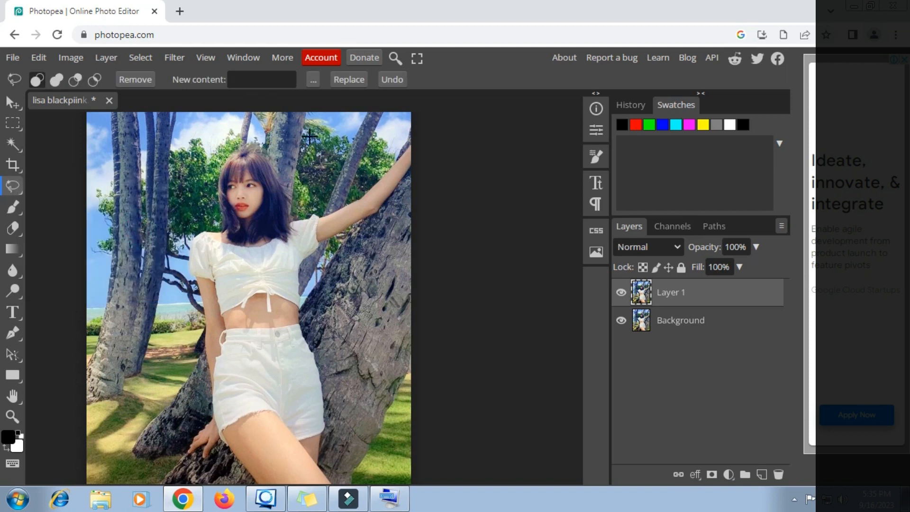
Turn off the default settings in Magic Replace's generation options so that they can be edited
{"action": "left_click", "coordinate": [313, 80]}
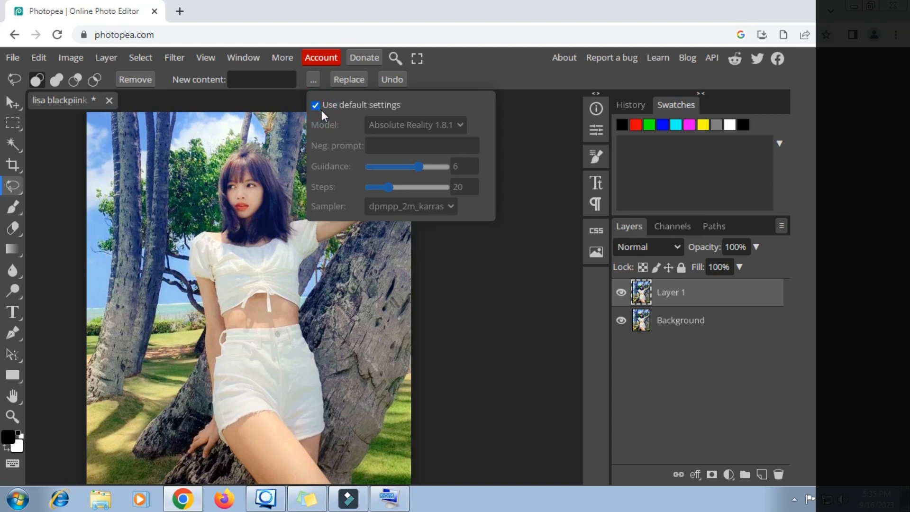
{"action": "left_click", "coordinate": [316, 105]}
{"action": "left_click", "coordinate": [385, 144]}
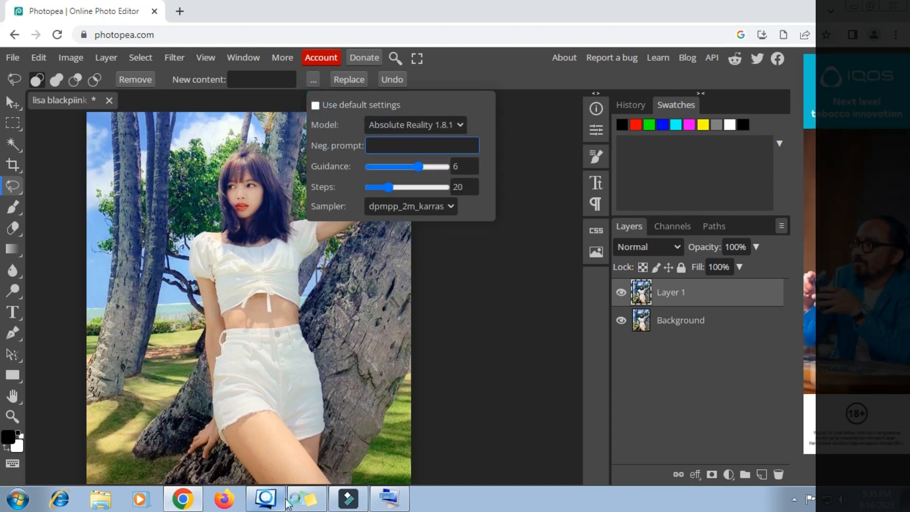
Switch to Sticky Notes, copy the entire negative prompt text beginning "ugly, tiling, poorly drawn hands", and return to Photopea
{"action": "left_click", "coordinate": [304, 499]}
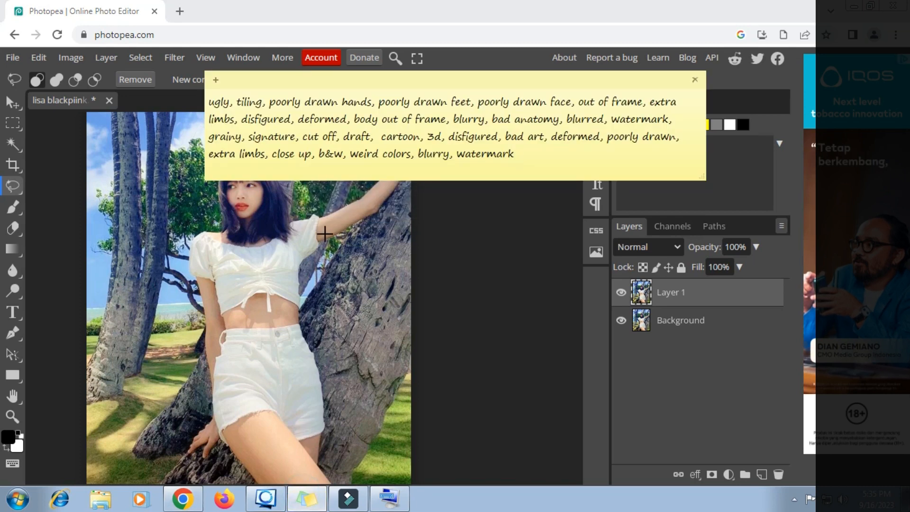
{"action": "triple_click", "coordinate": [338, 154]}
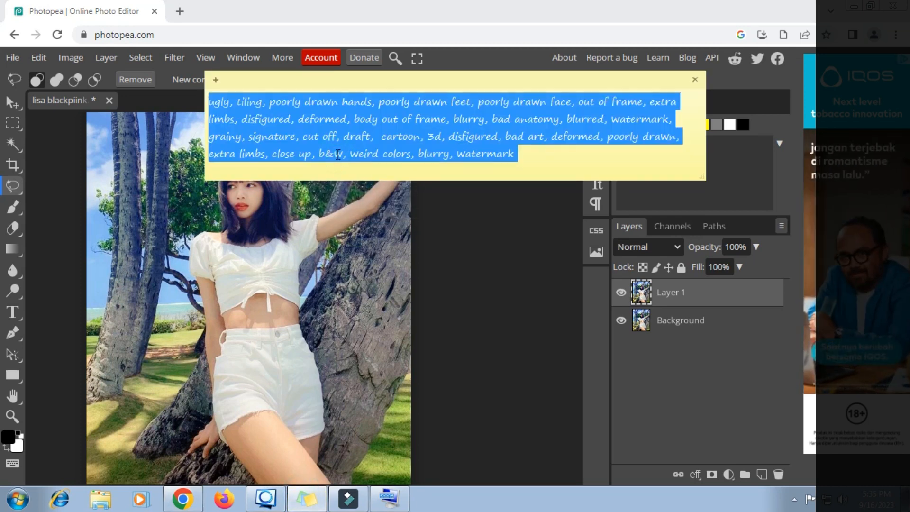
{"action": "right_click", "coordinate": [337, 154]}
{"action": "left_click", "coordinate": [367, 178]}
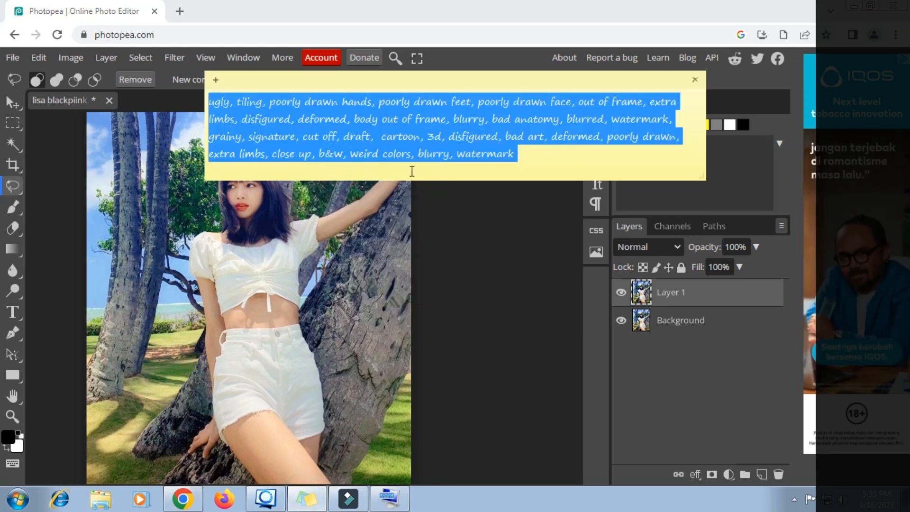
{"action": "left_click", "coordinate": [450, 196]}
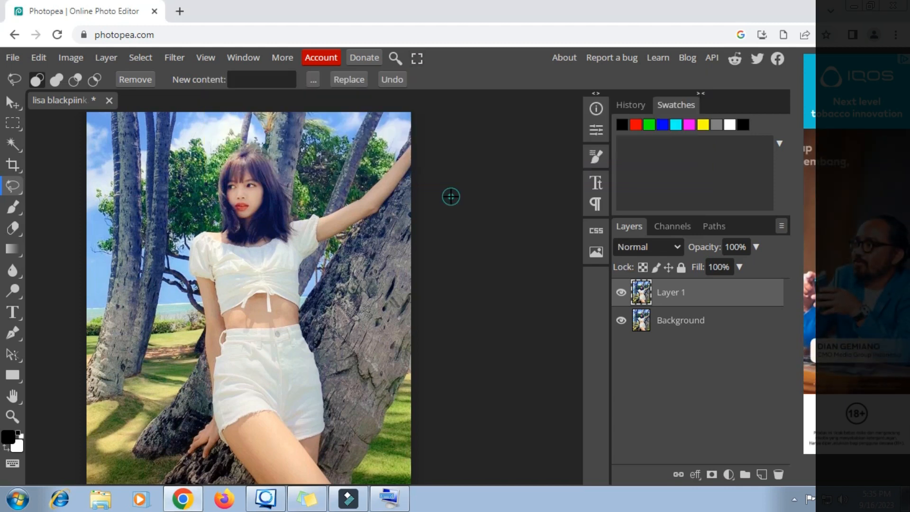
Paste the copied text as the negative prompt in Magic Replace's generation options
{"action": "left_click", "coordinate": [313, 80]}
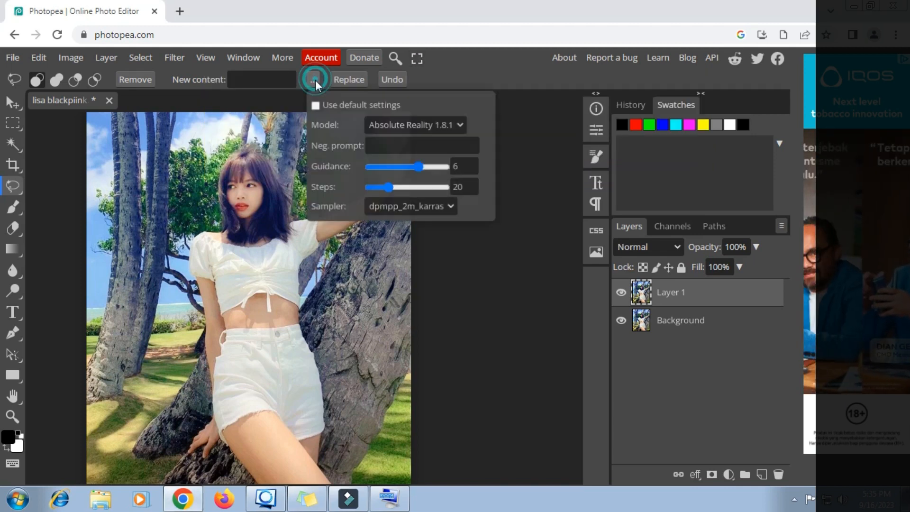
{"action": "right_click", "coordinate": [378, 143]}
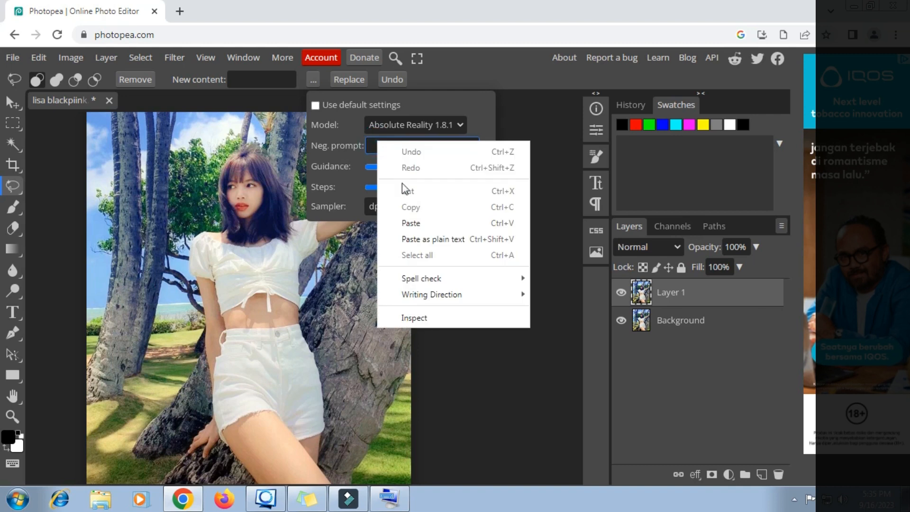
{"action": "left_click", "coordinate": [428, 222]}
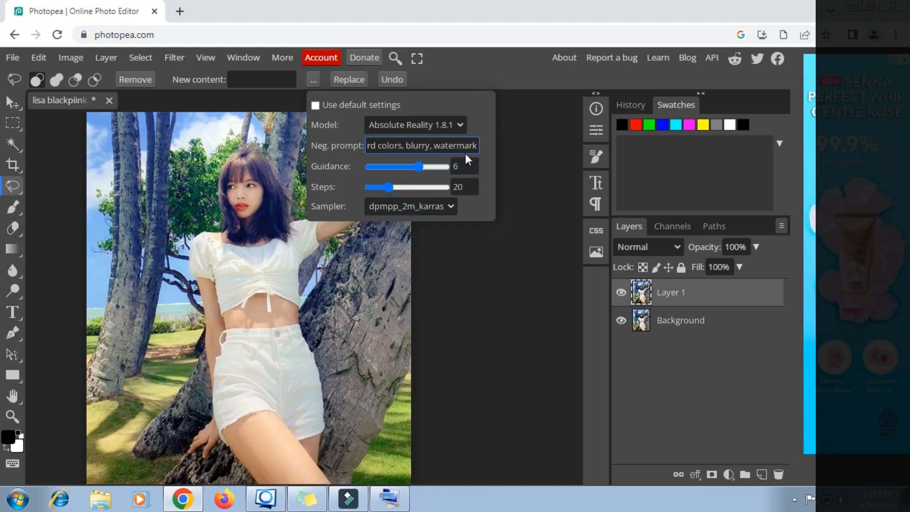
Check the model and sampler choices in the generation options without changing them, and close the options
{"action": "left_click", "coordinate": [465, 124]}
{"action": "left_click", "coordinate": [476, 124]}
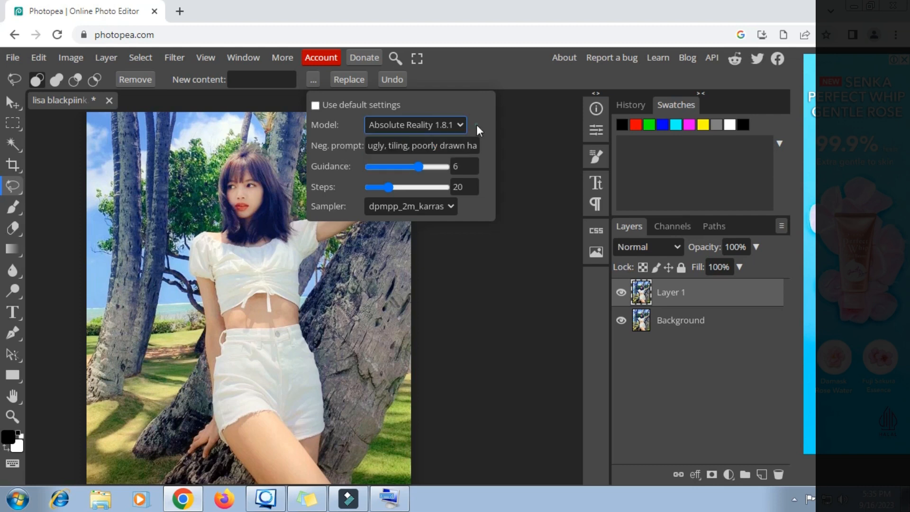
{"action": "left_click", "coordinate": [452, 205]}
{"action": "left_click", "coordinate": [472, 213]}
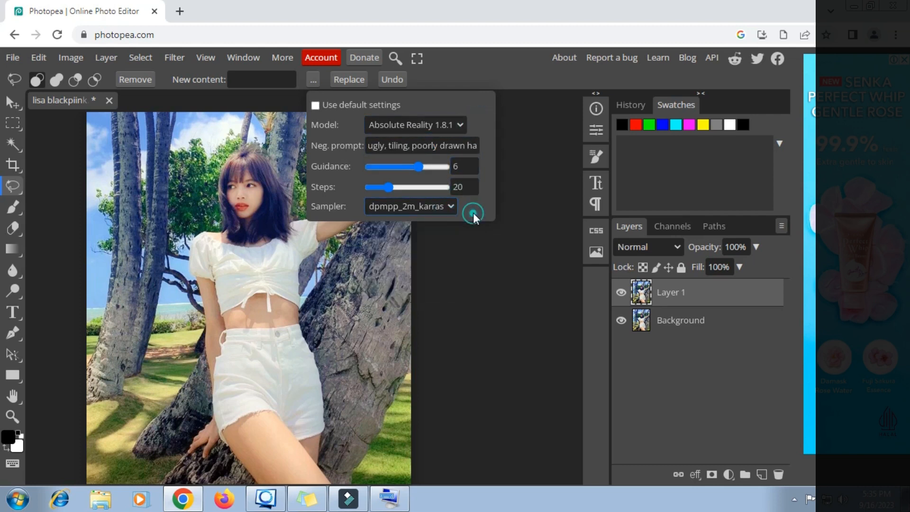
{"action": "left_click", "coordinate": [314, 80]}
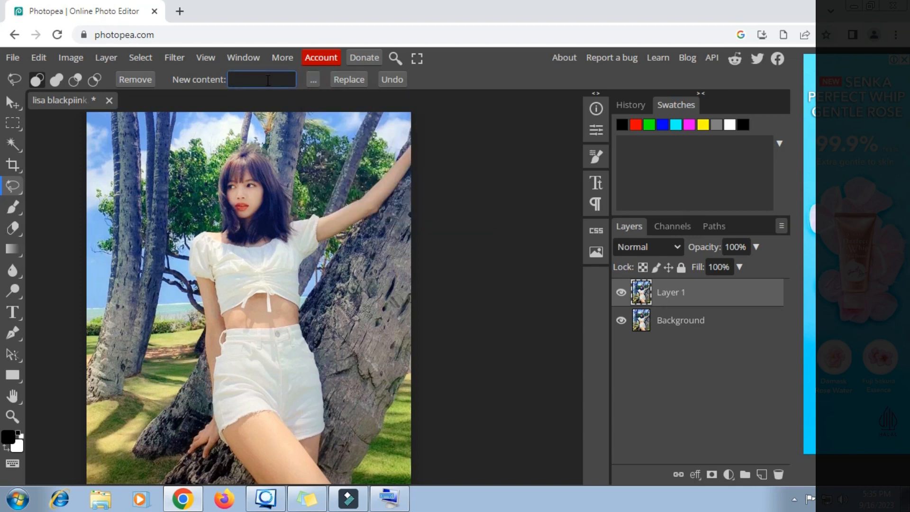
{"action": "left_click", "coordinate": [269, 80]}
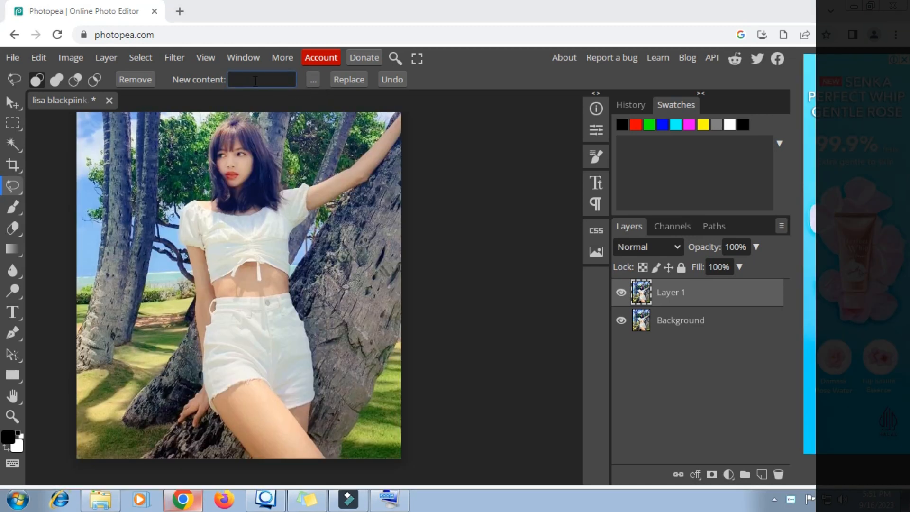
{"action": "left_click", "coordinate": [255, 80]}
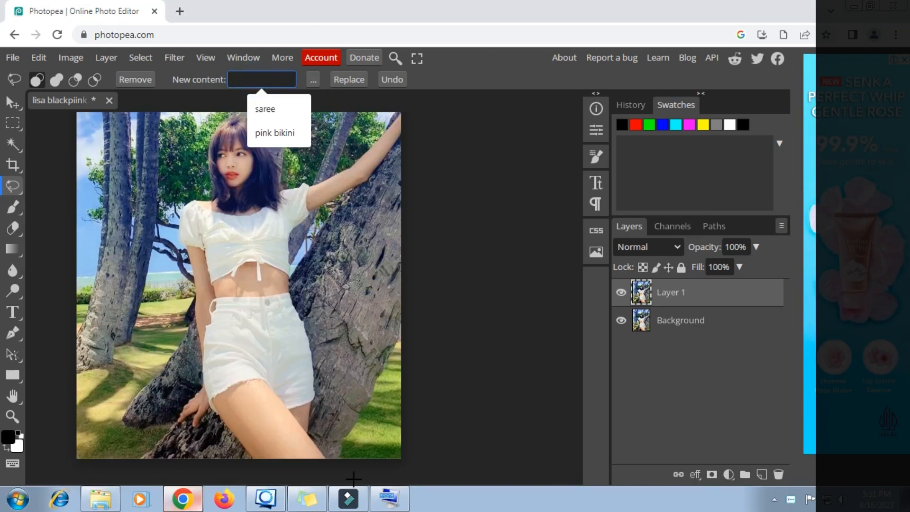
{"action": "left_click", "coordinate": [388, 498]}
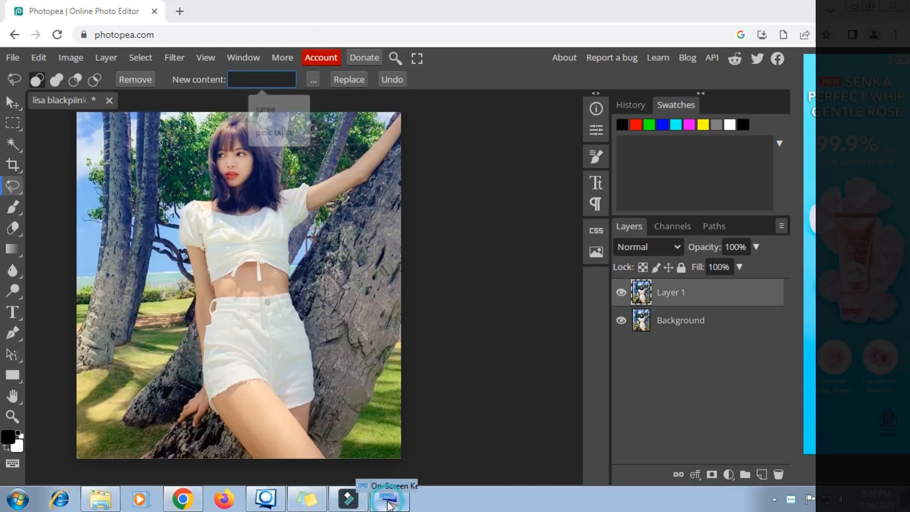
{"action": "left_click", "coordinate": [381, 359]}
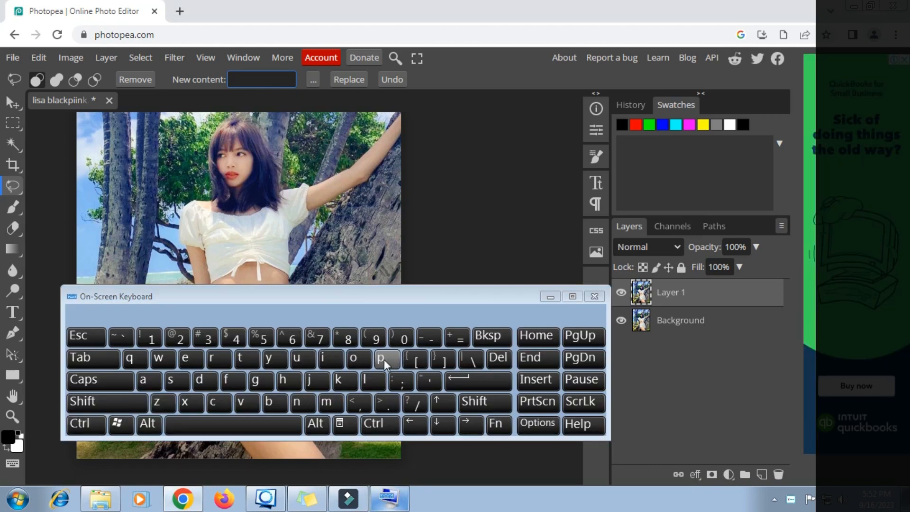
{"action": "left_click", "coordinate": [326, 358]}
{"action": "left_click", "coordinate": [300, 402]}
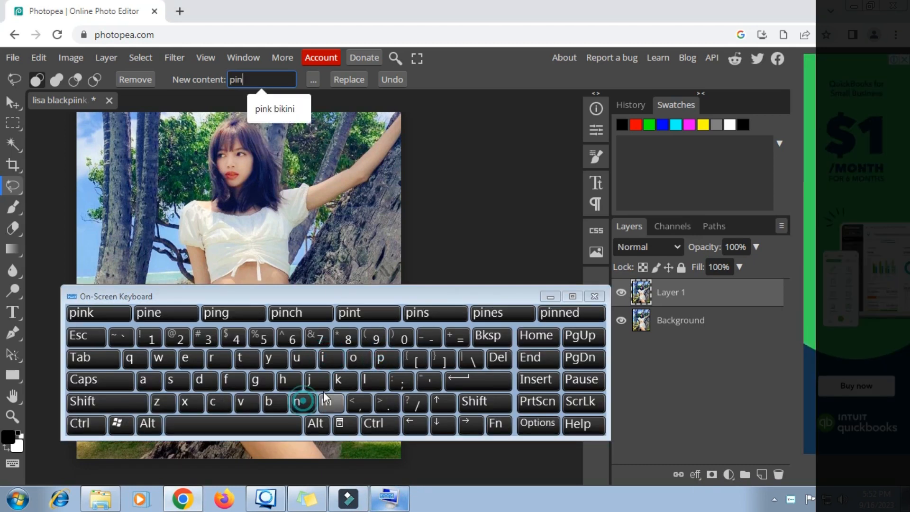
{"action": "left_click", "coordinate": [338, 380]}
{"action": "left_click", "coordinate": [246, 425]}
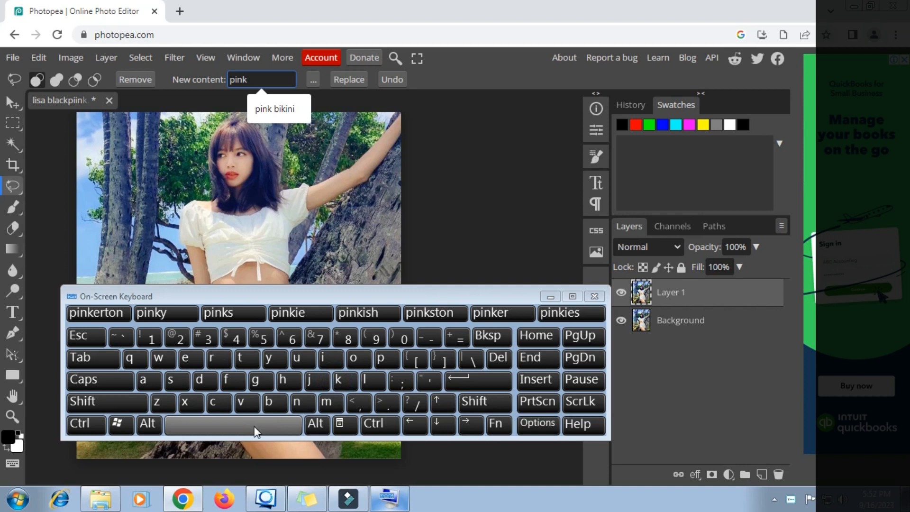
{"action": "left_click", "coordinate": [269, 403]}
{"action": "left_click", "coordinate": [327, 358]}
{"action": "left_click", "coordinate": [337, 380]}
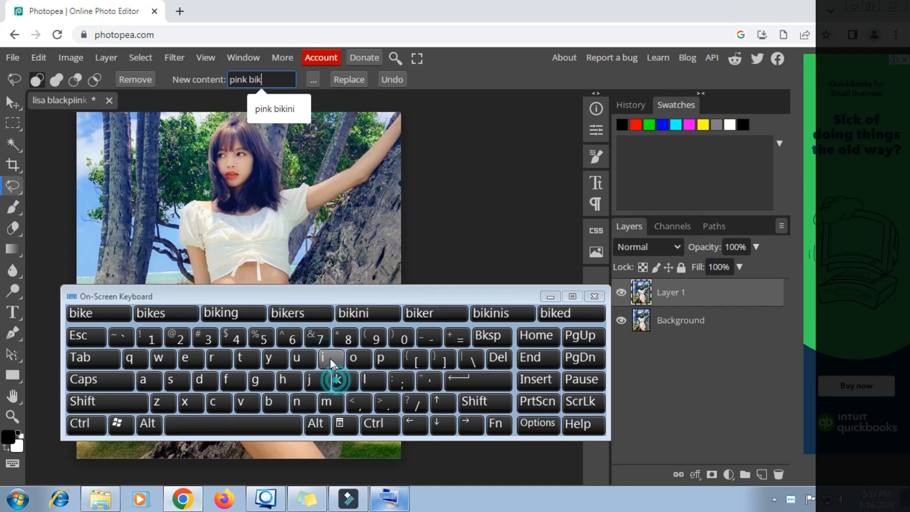
{"action": "left_click", "coordinate": [327, 358]}
{"action": "left_click", "coordinate": [307, 403]}
{"action": "left_click", "coordinate": [327, 358]}
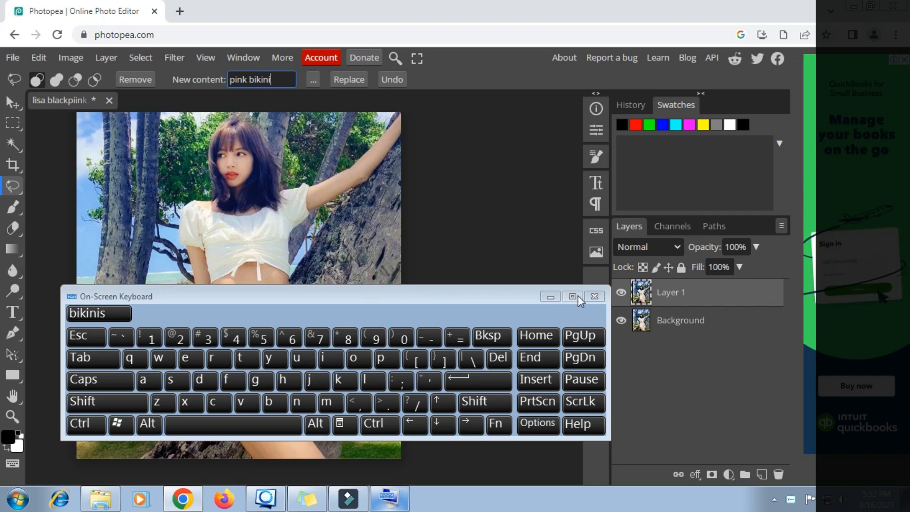
{"action": "left_click", "coordinate": [549, 297]}
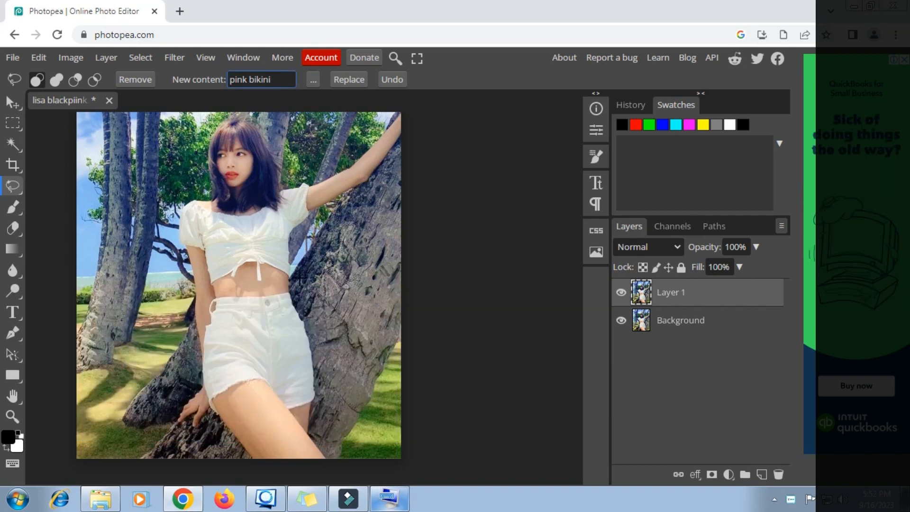
{"action": "mouse_move", "coordinate": [186, 198]}
{"action": "left_mouse_down"}
{"action": "mouse_move", "coordinate": [255, 205]}
{"action": "mouse_move", "coordinate": [309, 178]}
{"action": "mouse_move", "coordinate": [310, 218]}
{"action": "mouse_move", "coordinate": [300, 237]}
{"action": "left_mouse_up"}
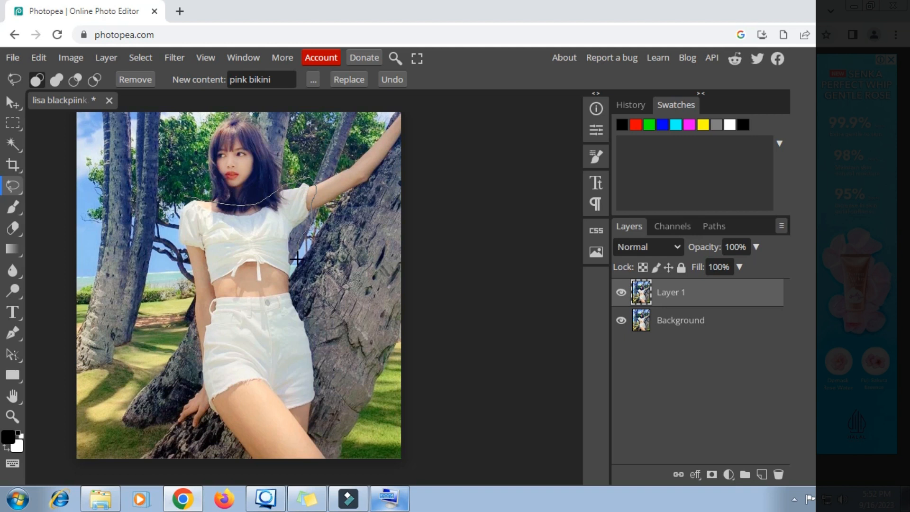
{"action": "mouse_move", "coordinate": [288, 281]}
{"action": "left_mouse_down"}
{"action": "mouse_move", "coordinate": [265, 287]}
{"action": "mouse_move", "coordinate": [205, 286]}
{"action": "mouse_move", "coordinate": [198, 259]}
{"action": "mouse_move", "coordinate": [176, 248]}
{"action": "mouse_move", "coordinate": [188, 198]}
{"action": "left_mouse_up"}
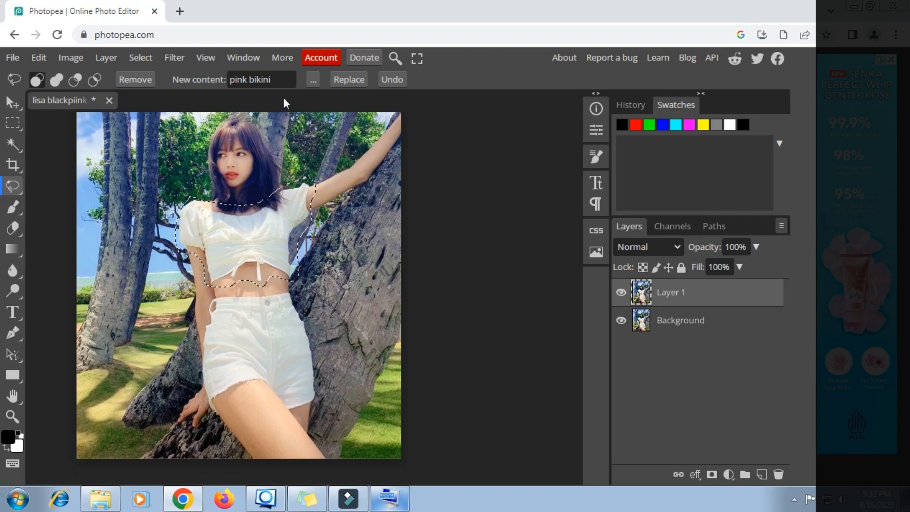
{"action": "left_click", "coordinate": [348, 80]}
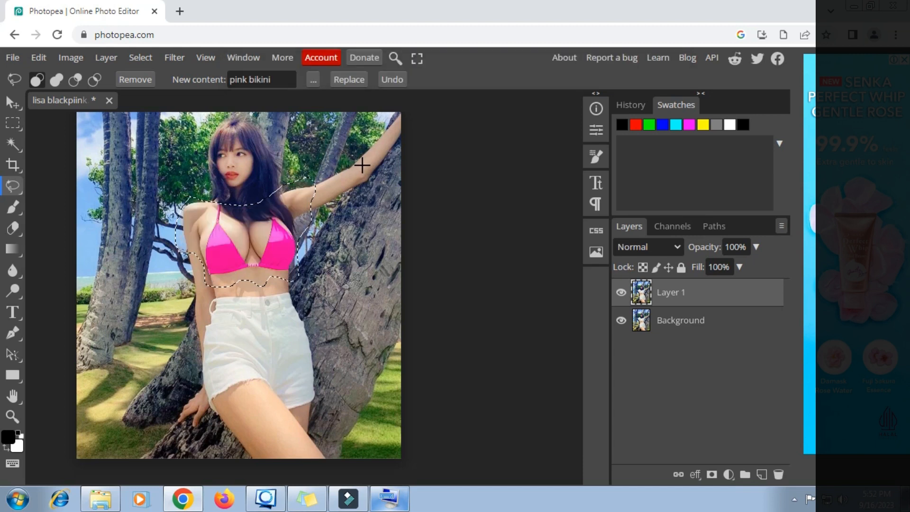
{"action": "left_click", "coordinate": [317, 213]}
{"action": "scroll", "coordinate": [306, 218], "scroll_direction": "down", "scroll_amount": 3}
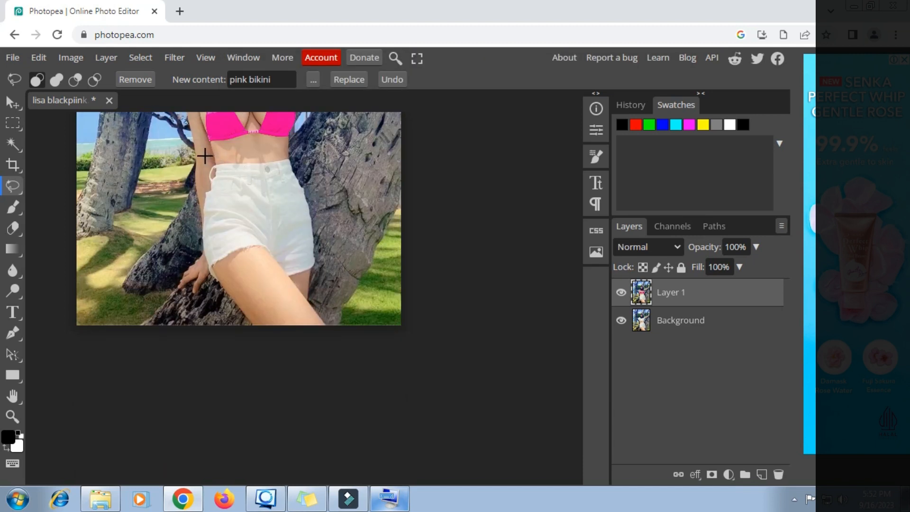
{"action": "mouse_move", "coordinate": [207, 156]}
{"action": "left_mouse_down"}
{"action": "mouse_move", "coordinate": [298, 156]}
{"action": "mouse_move", "coordinate": [317, 201]}
{"action": "mouse_move", "coordinate": [314, 268]}
{"action": "left_mouse_up"}
{"action": "mouse_move", "coordinate": [277, 274]}
{"action": "left_mouse_down"}
{"action": "mouse_move", "coordinate": [266, 260]}
{"action": "mouse_move", "coordinate": [237, 266]}
{"action": "mouse_move", "coordinate": [228, 287]}
{"action": "left_mouse_up"}
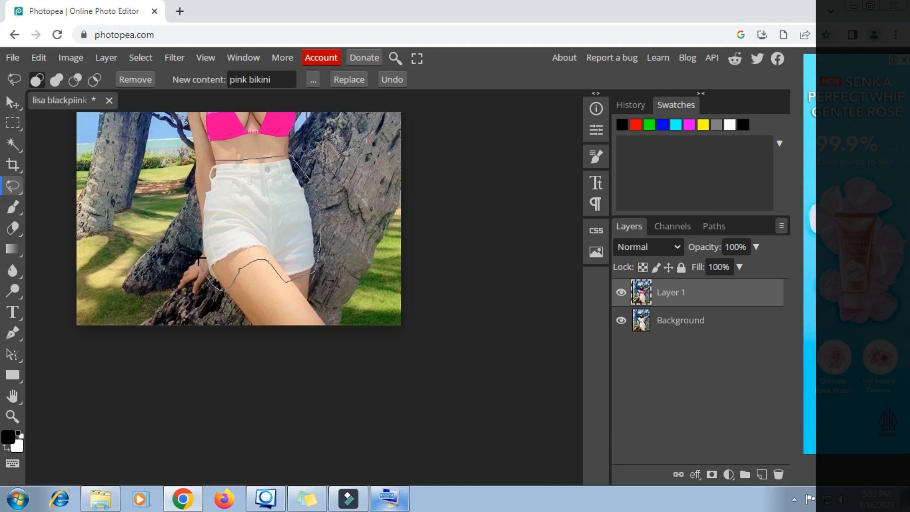
{"action": "left_click_drag", "start_coordinate": [195, 221], "coordinate": [198, 207]}
{"action": "left_click_drag", "start_coordinate": [210, 163], "coordinate": [211, 162]}
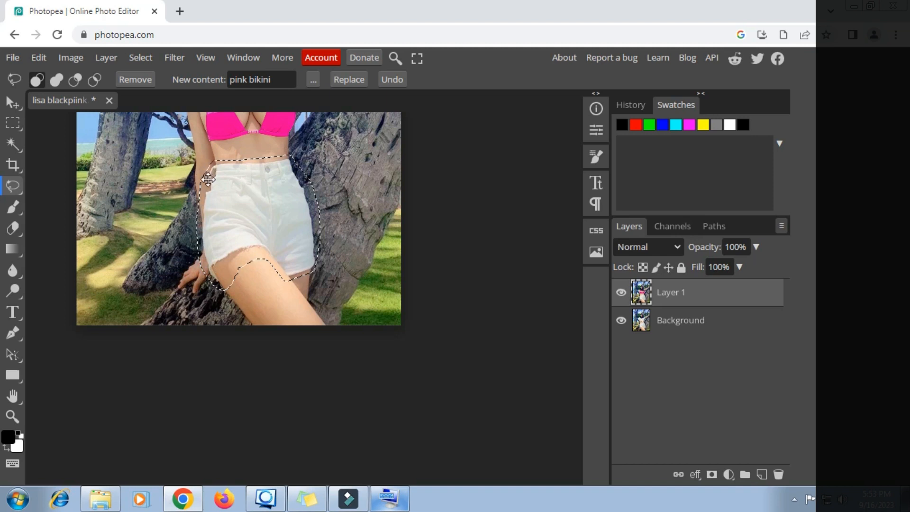
{"action": "left_click", "coordinate": [351, 84]}
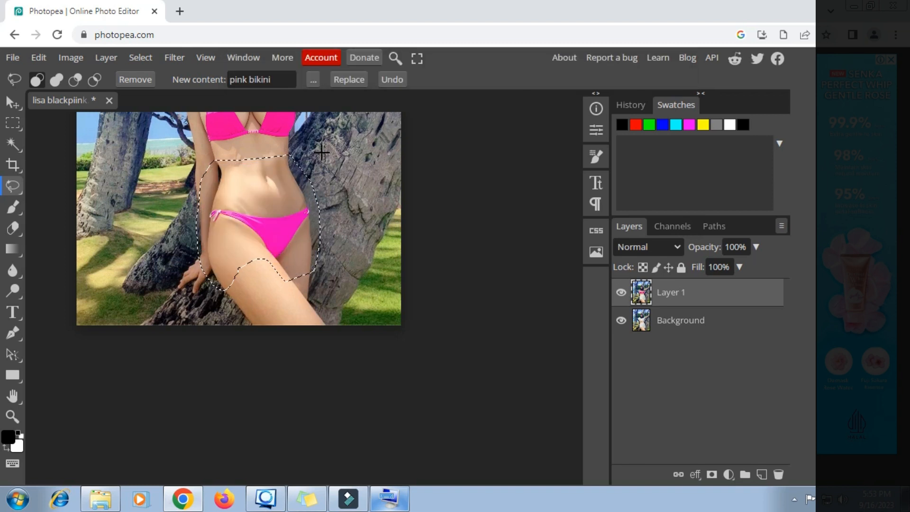
{"action": "left_click", "coordinate": [755, 246]}
{"action": "left_click_drag", "start_coordinate": [750, 266], "coordinate": [652, 252]}
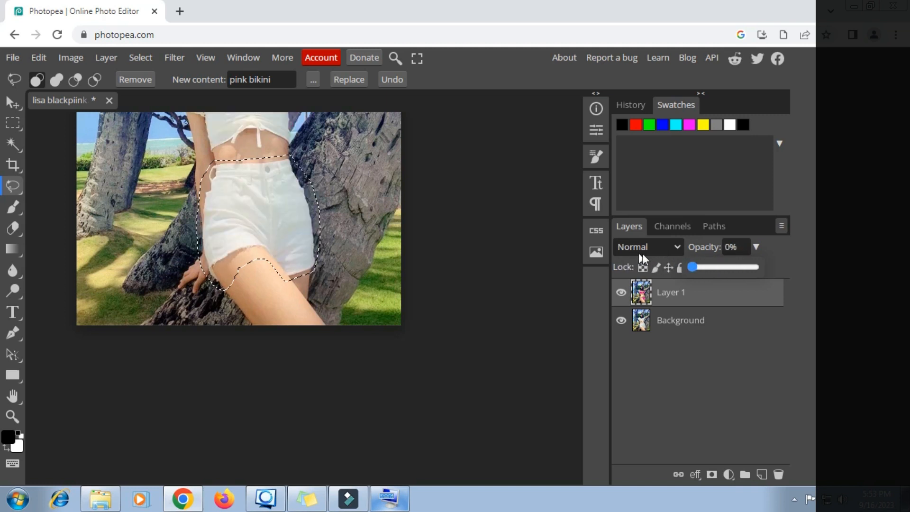
{"action": "left_click", "coordinate": [753, 266]}
{"action": "scroll", "coordinate": [351, 240], "scroll_direction": "up", "scroll_amount": 5}
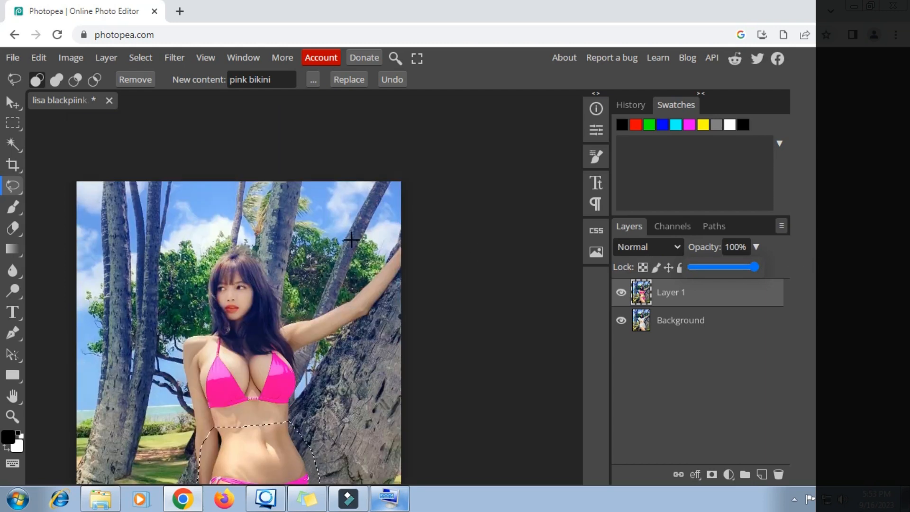
{"action": "left_click", "coordinate": [12, 57]}
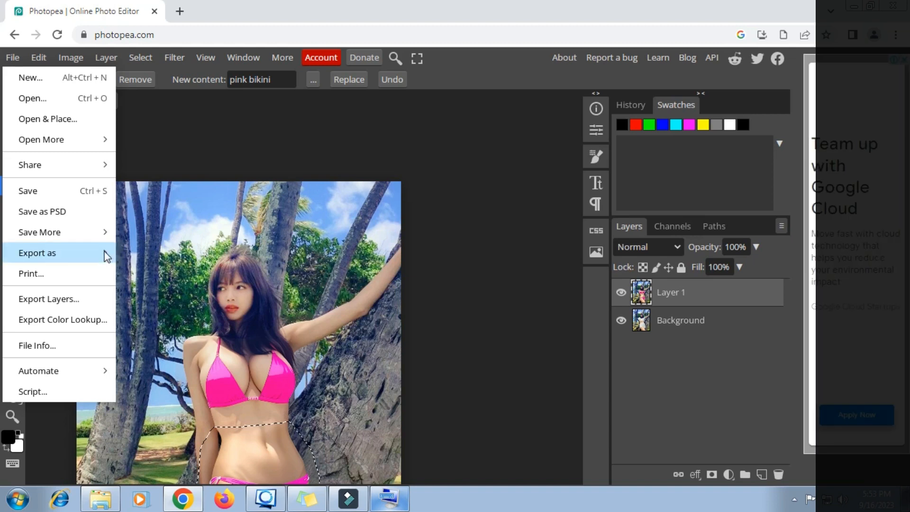
{"action": "mouse_move", "coordinate": [90, 257]}
{"action": "left_click", "coordinate": [143, 274]}
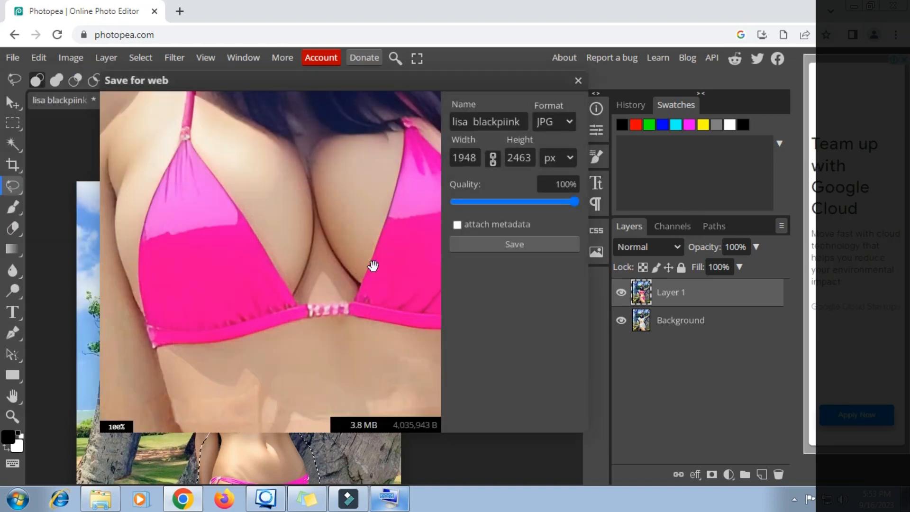
{"action": "left_click", "coordinate": [515, 246]}
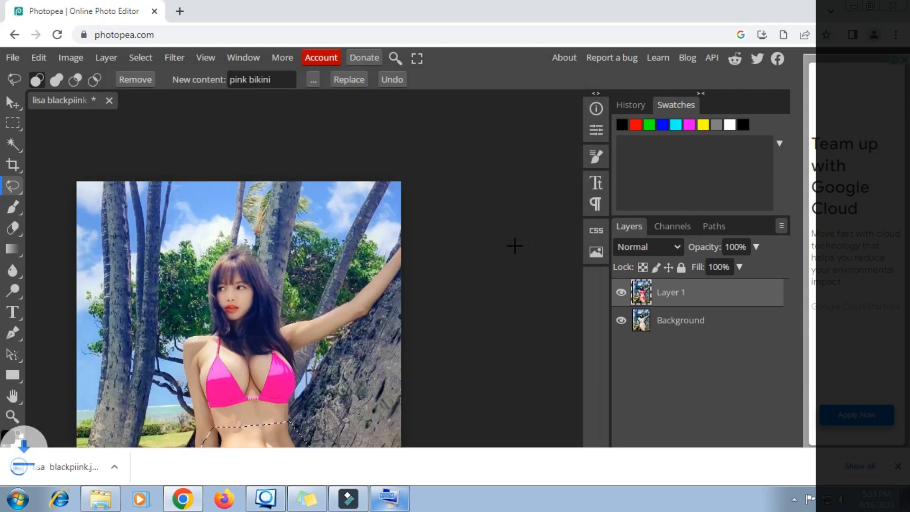